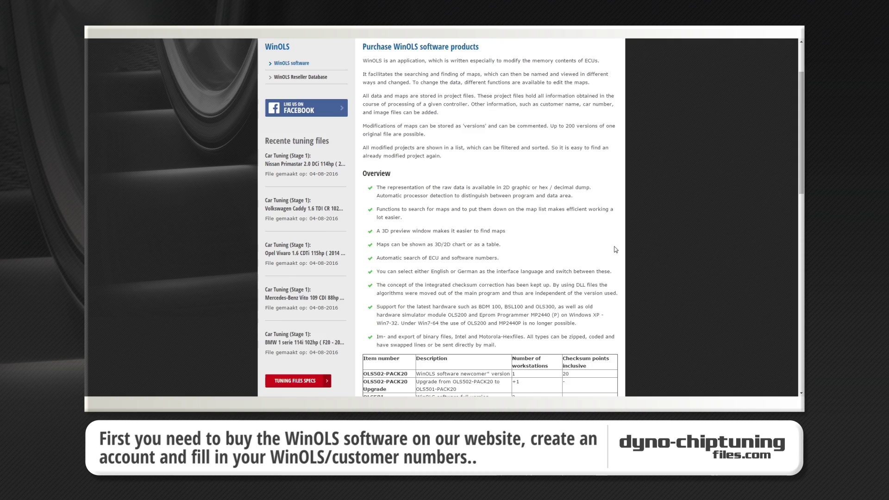
pyautogui.scroll(-3, 615, 250)
pyautogui.scroll(-5, 615, 250)
pyautogui.scroll(-5, 610, 241)
pyautogui.scroll(-4, 536, 297)
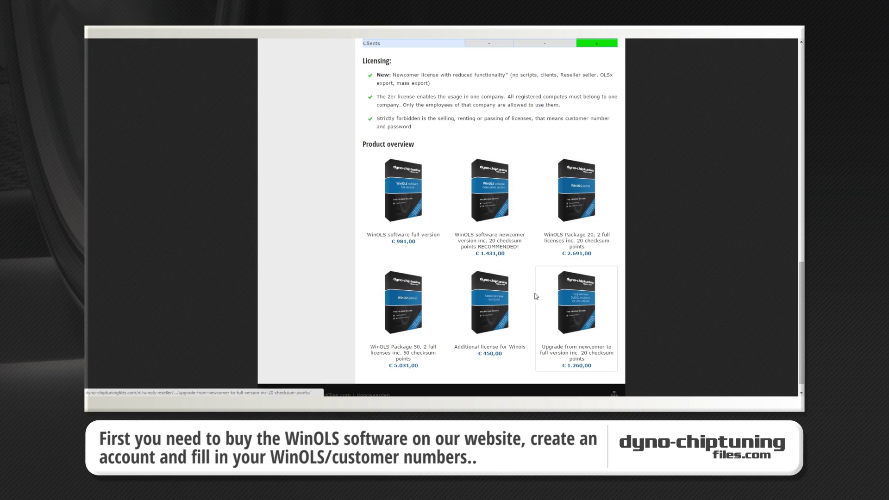
# Open the WinOLS software newcomer version product and follow its 'registreren' account registration link
pyautogui.click(491, 202)
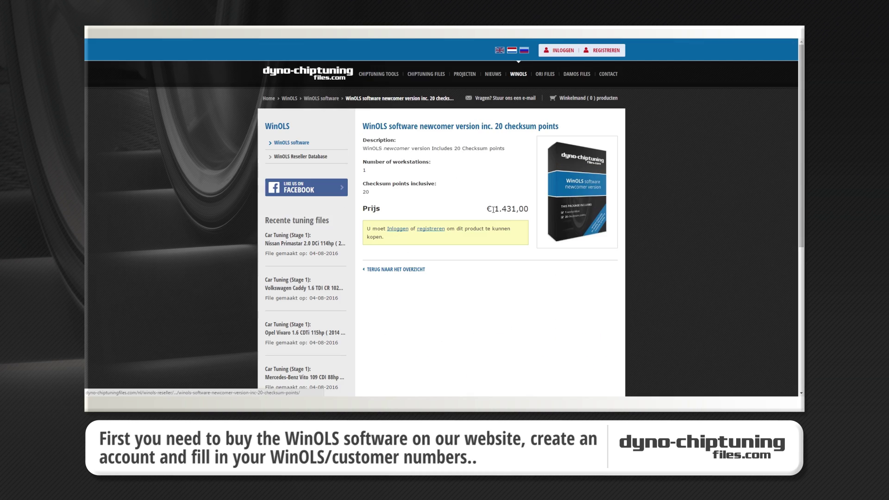
pyautogui.click(434, 233)
pyautogui.scroll(-2, 345, 130)
pyautogui.scroll(-2, 345, 130)
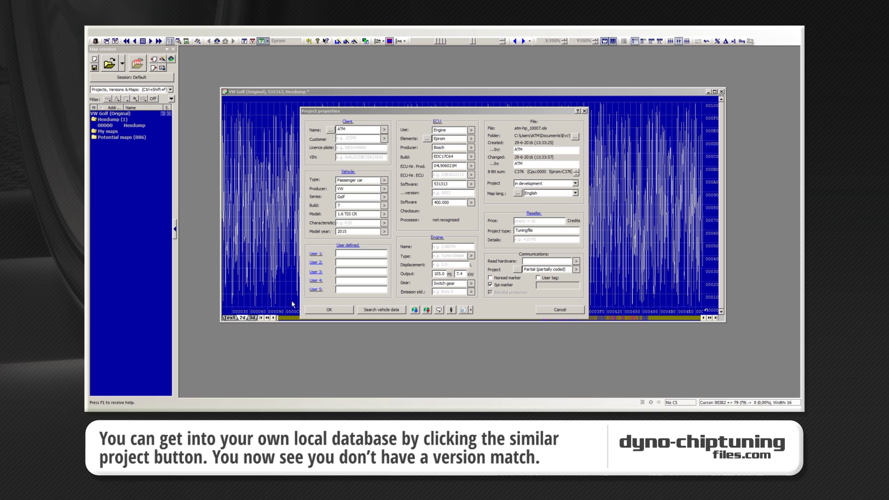
# Confirm the VW Golf 1.6 TDI CR project properties with OK
pyautogui.click(323, 309)
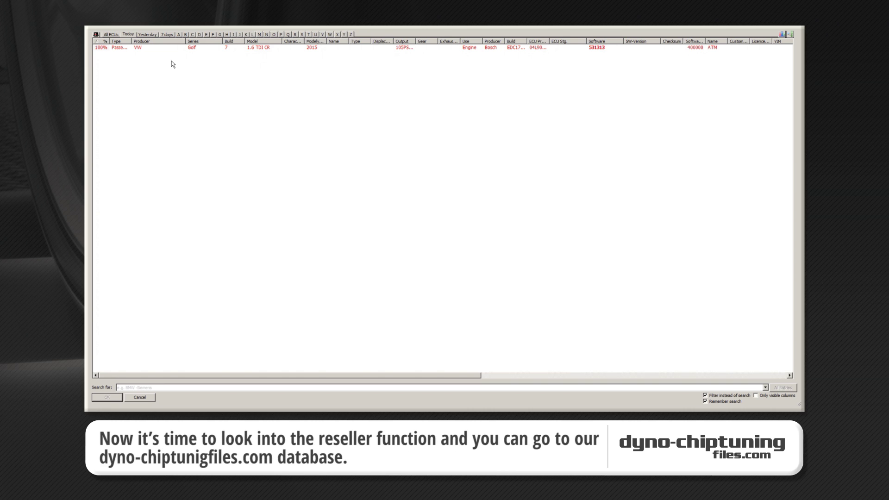
# Search dyno-chiptuningfiles.com and select the 100% matching Golf 1.6 TDI stage 1.1 145hp project
pyautogui.click(96, 34)
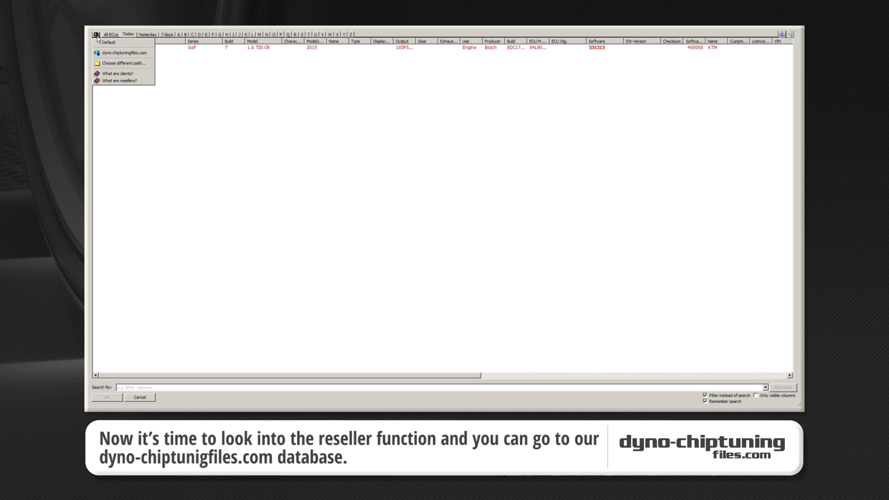
pyautogui.click(123, 53)
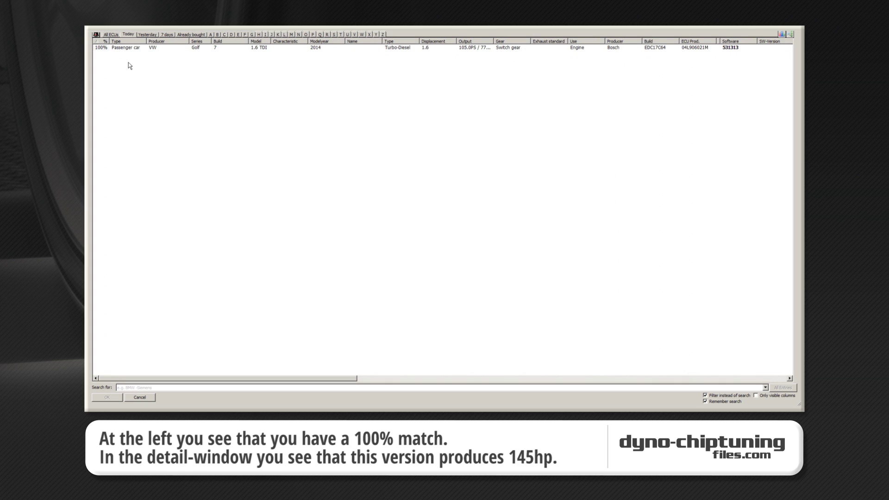
pyautogui.click(122, 48)
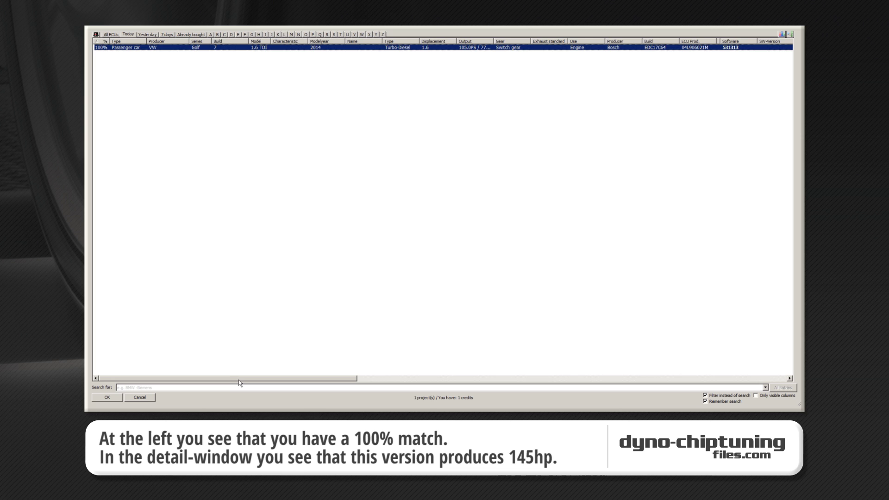
pyautogui.moveTo(239, 380); pyautogui.dragTo(472, 401)
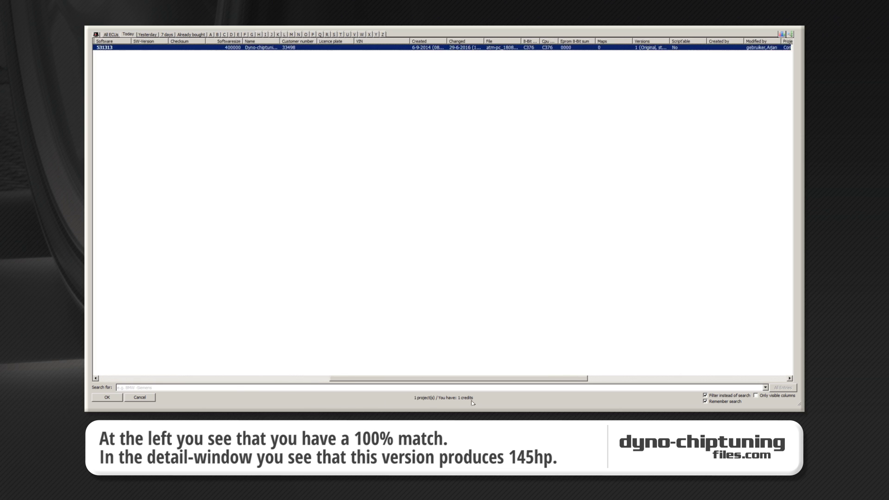
pyautogui.moveTo(472, 400)
pyautogui.mouseDown()
pyautogui.moveTo(648, 404)
pyautogui.moveTo(707, 177)
pyautogui.mouseUp()
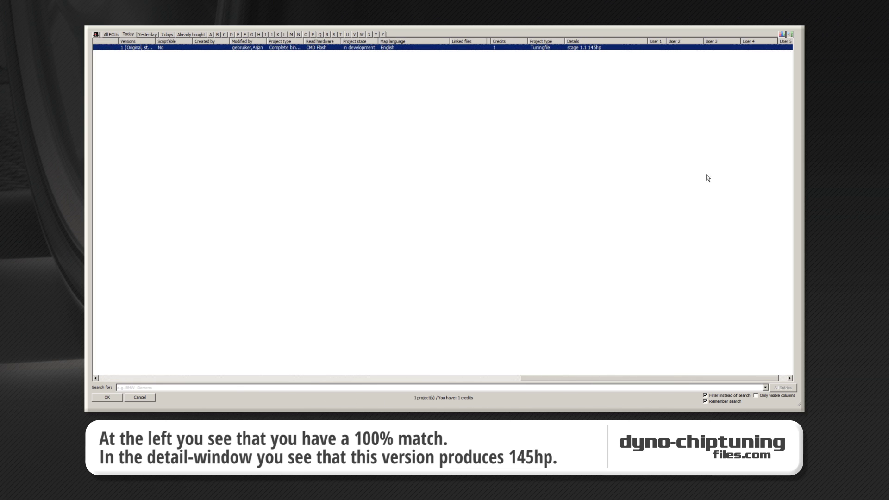
# Buy the matching Golf stage 1.1 project for one credit
pyautogui.doubleClick(585, 48)
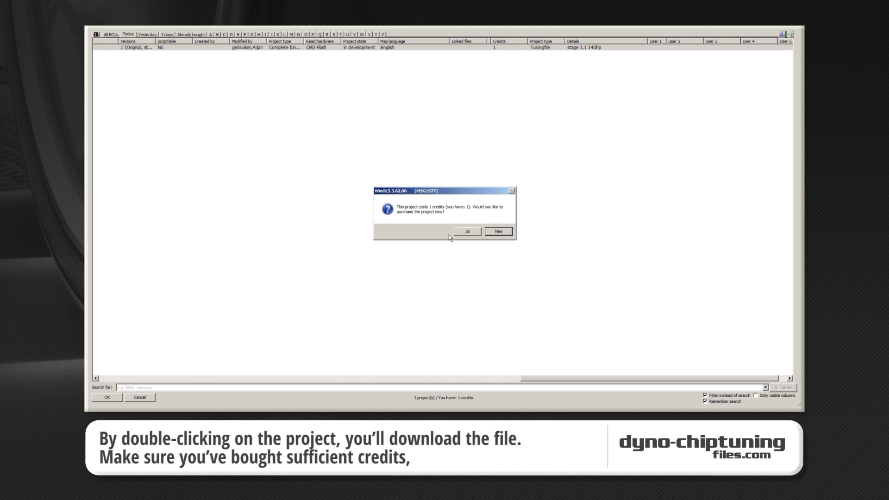
pyautogui.click(467, 232)
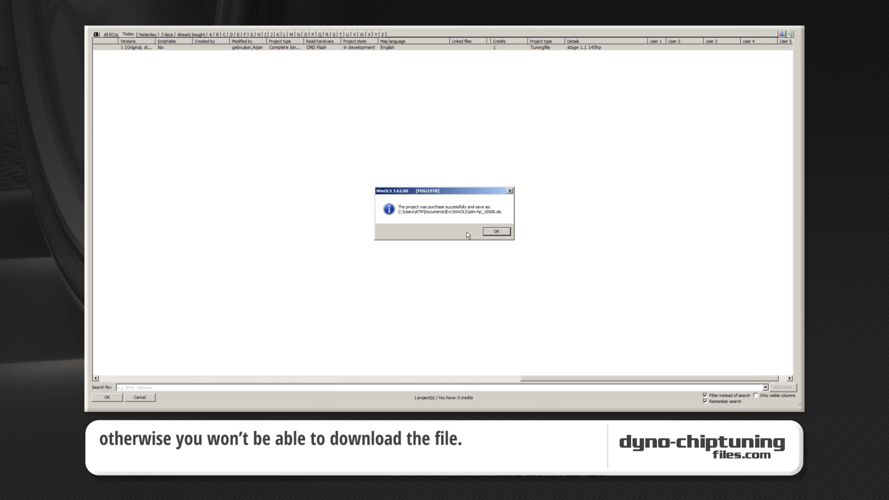
pyautogui.click(503, 233)
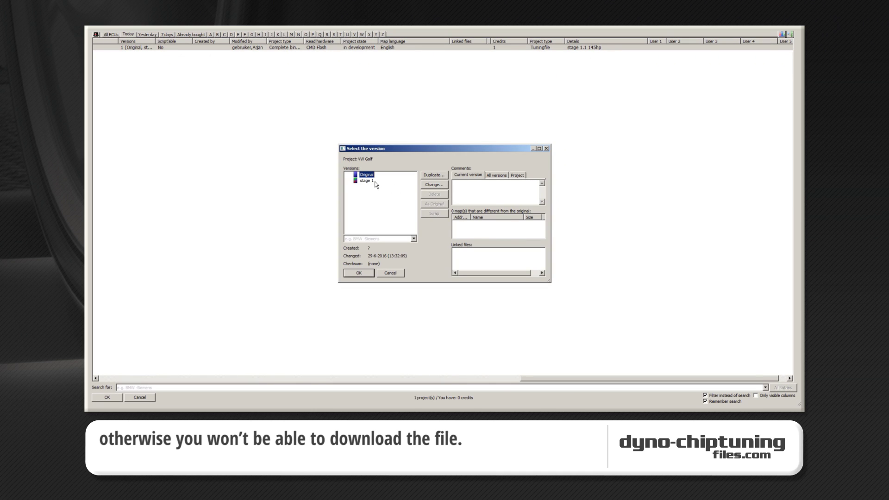
# Open the bought project's Original version beside the hexdump and list its versions
pyautogui.click(361, 275)
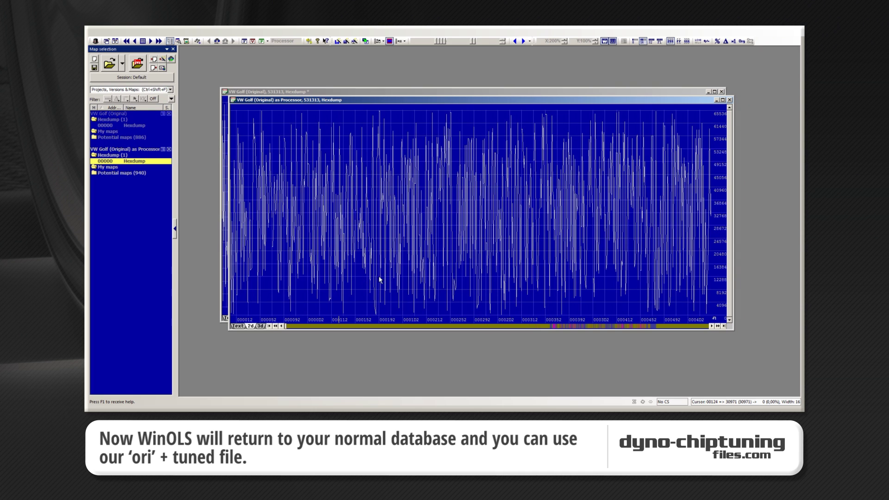
pyautogui.moveTo(368, 102); pyautogui.dragTo(388, 158)
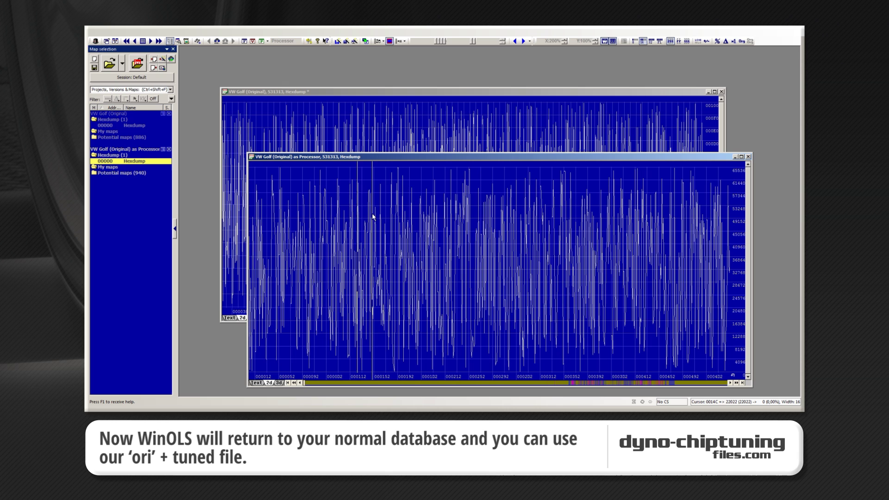
pyautogui.click(142, 69)
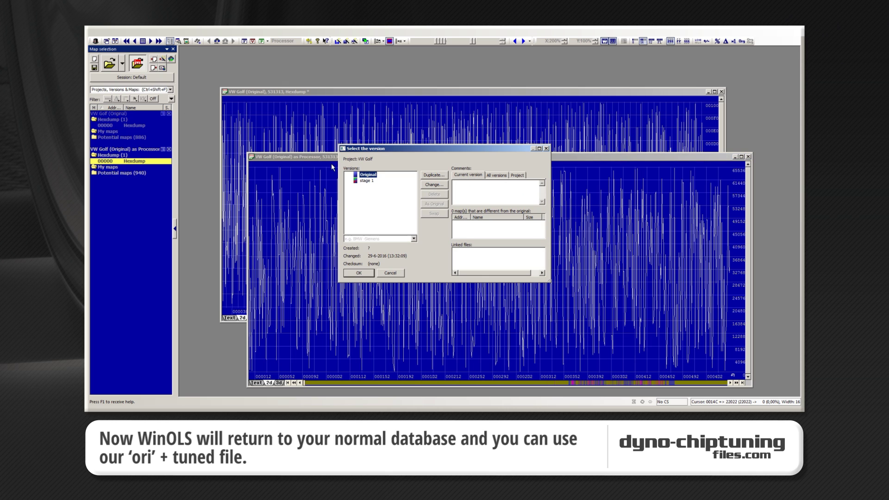